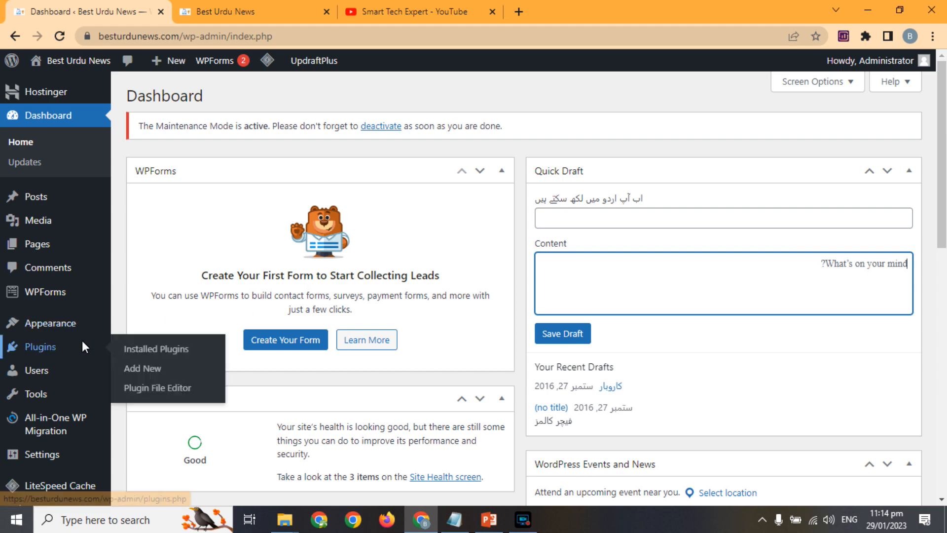
Step: Search the Add New plugins directory for 'Wp Super cache'
left_click(136, 368)
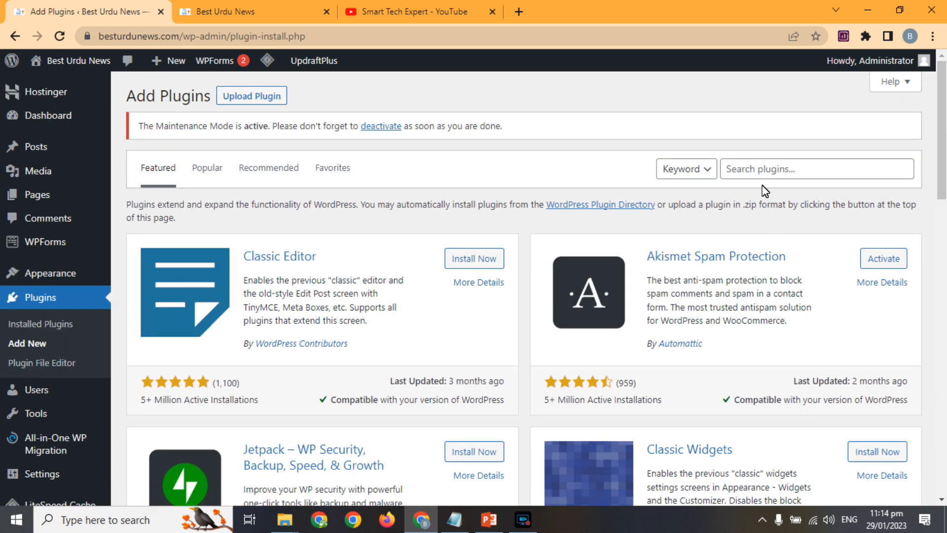
left_click(762, 178)
type("Wp Super cac")
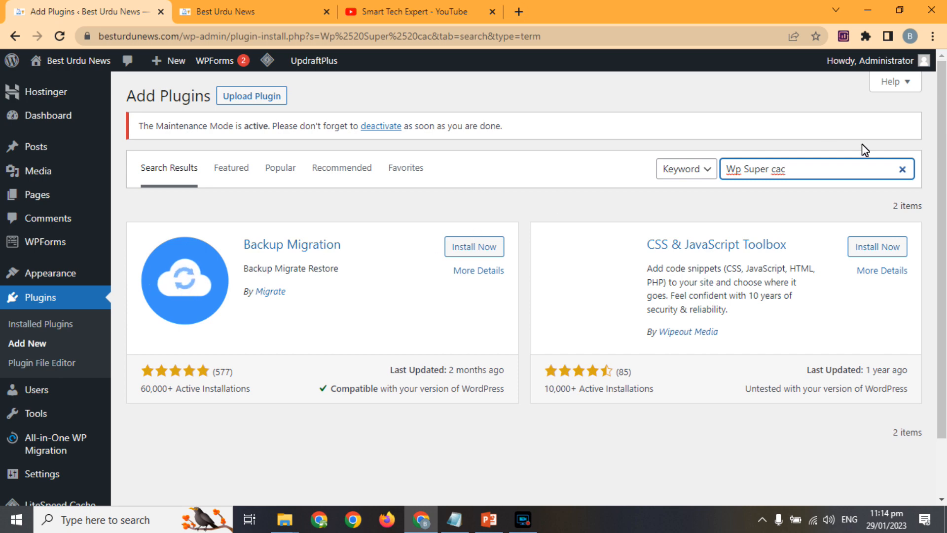
type("he")
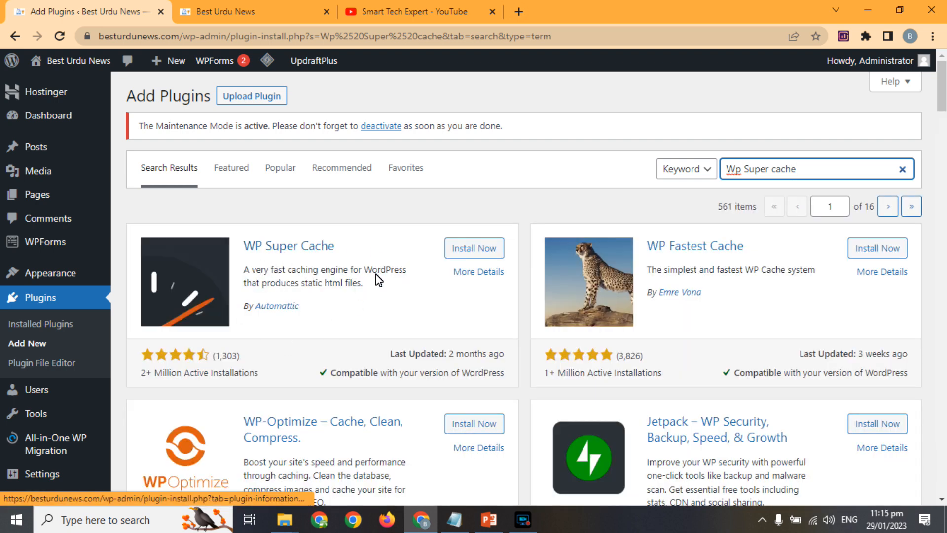
Step: Check WP Super Cache's 2+ million installs, last update and compatibility, then install it
triple_click(209, 375)
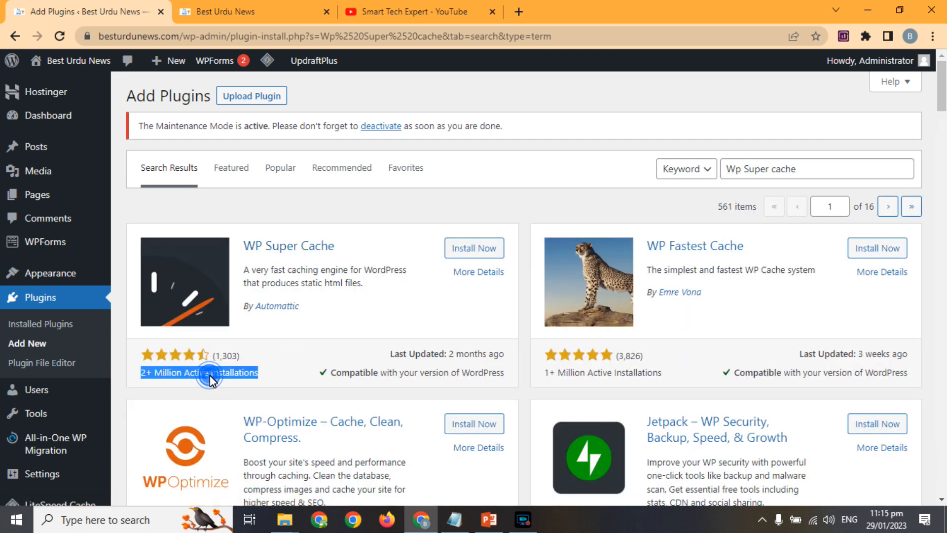
triple_click(472, 361)
left_click(414, 381)
triple_click(411, 374)
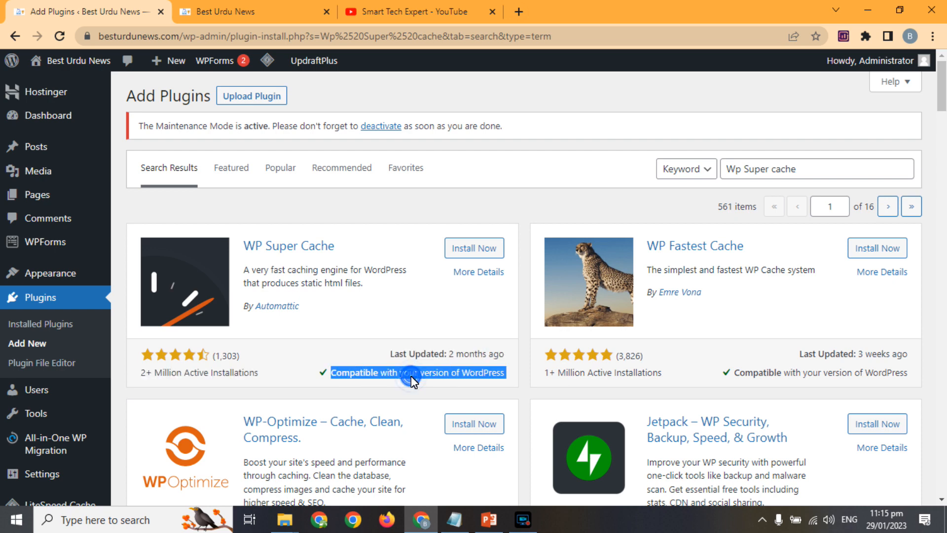
left_click(472, 239)
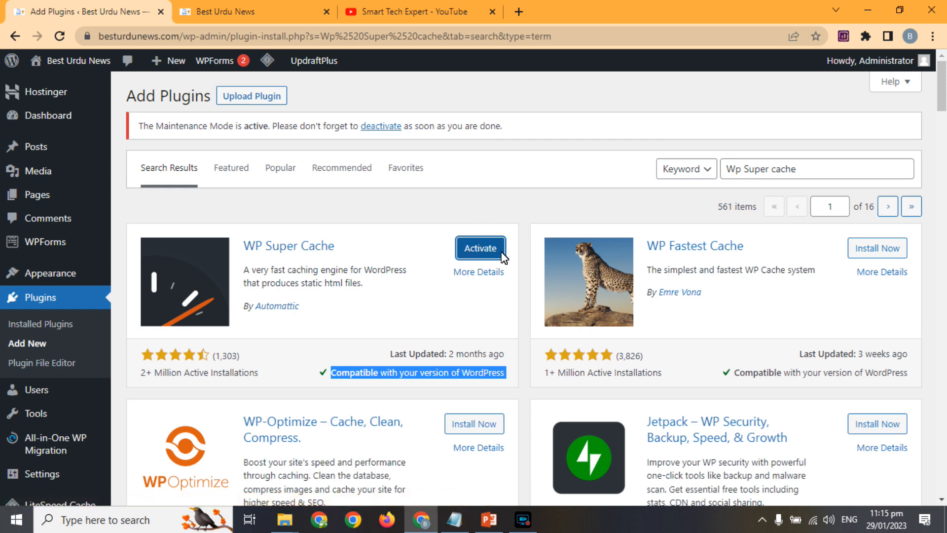
Step: Activate WP Super Cache, dismiss the LiteSpeed Cache conflict notice, and open its Settings page
left_click(480, 248)
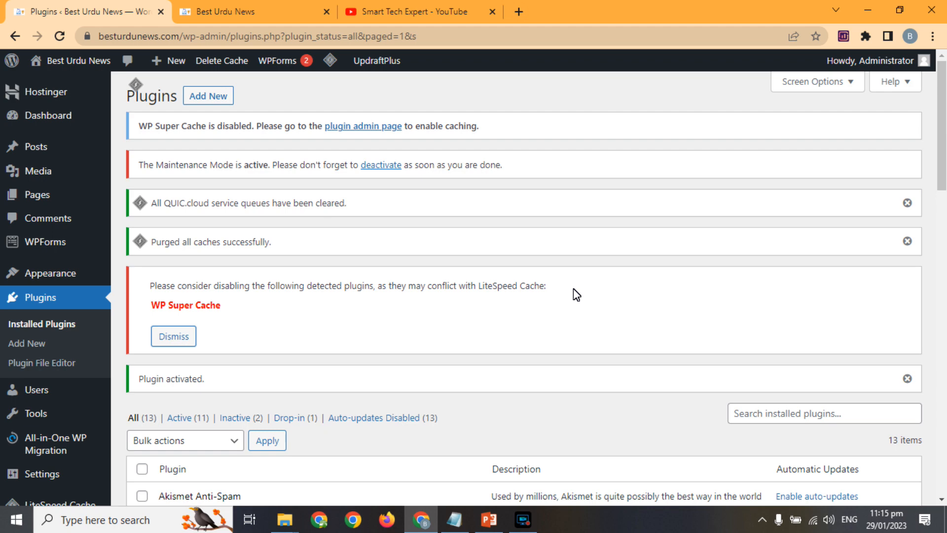
left_click(180, 335)
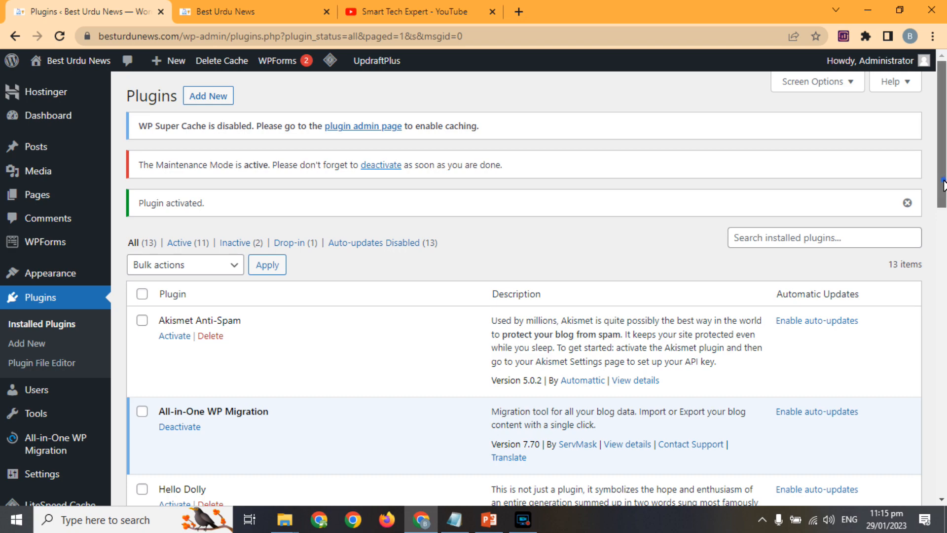
scroll(942, 180, "down", 3)
scroll(940, 180, "down", 5)
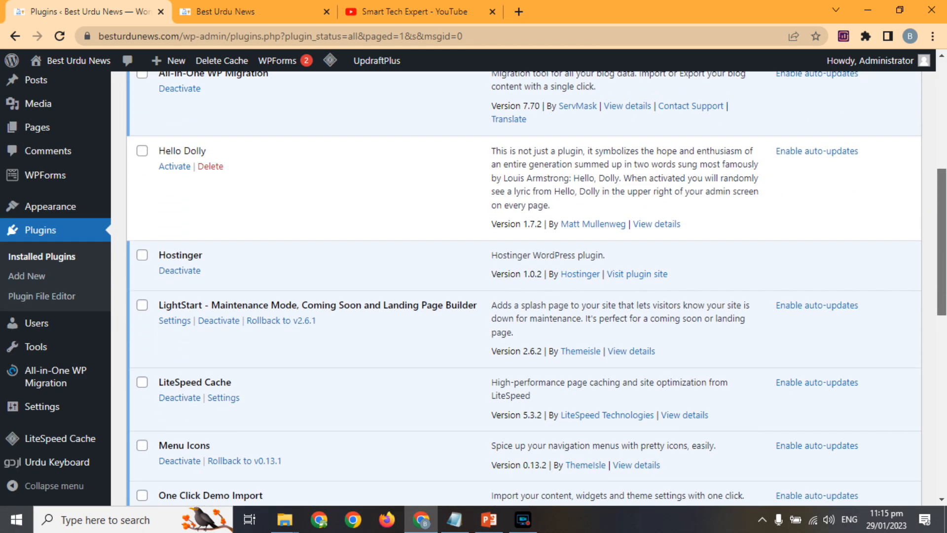
scroll(940, 180, "down", 6)
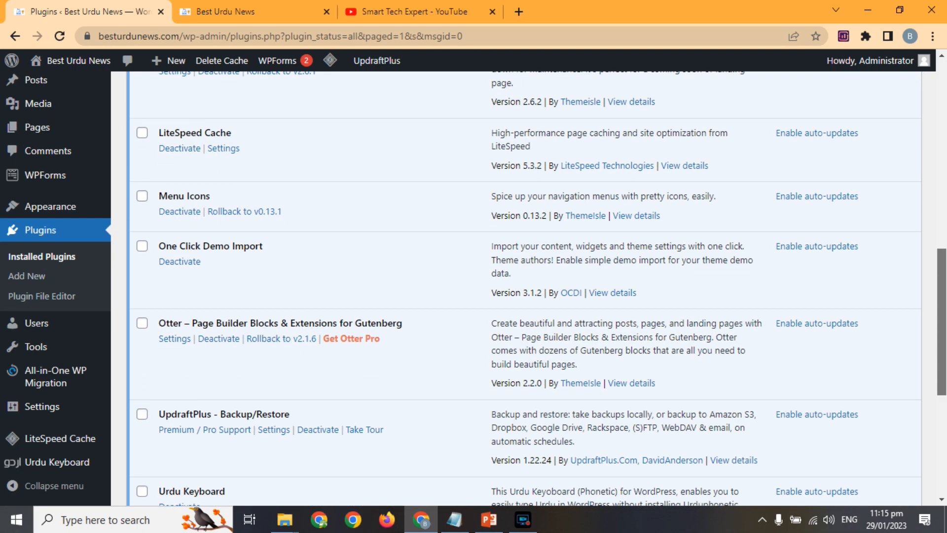
scroll(460, 391, "down", 3)
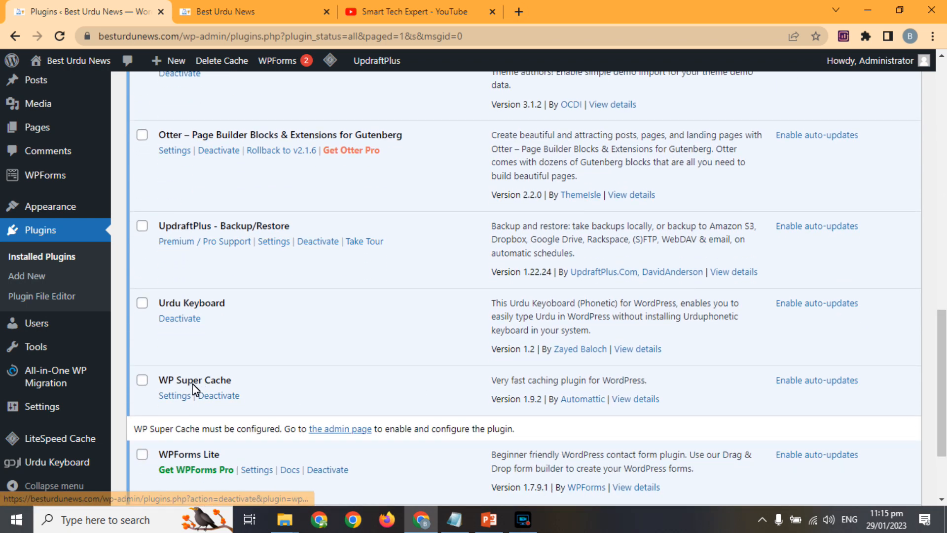
left_click(177, 396)
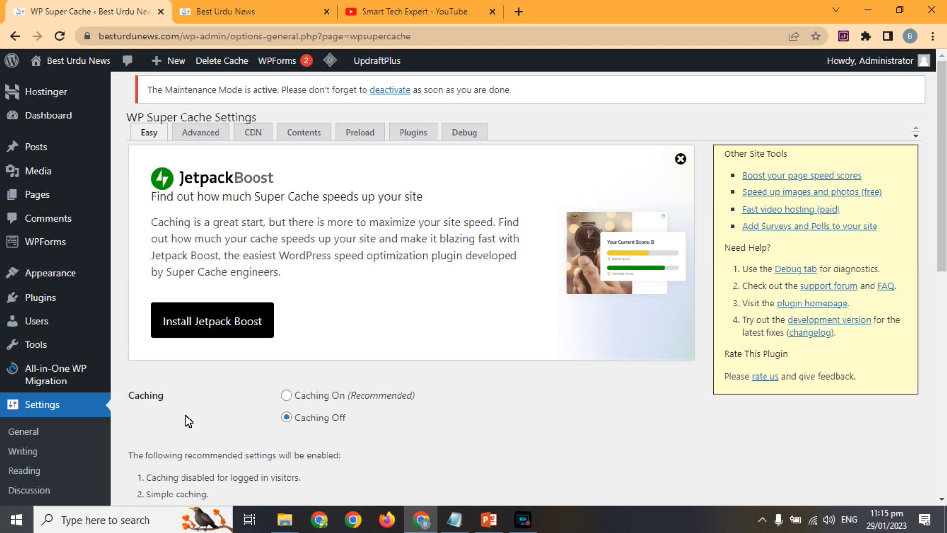
Step: Select Caching On (Recommended) on the Easy tab and update the status
left_click(287, 395)
left_click_drag(941, 125, 941, 208)
scroll(592, 296, "down", 1)
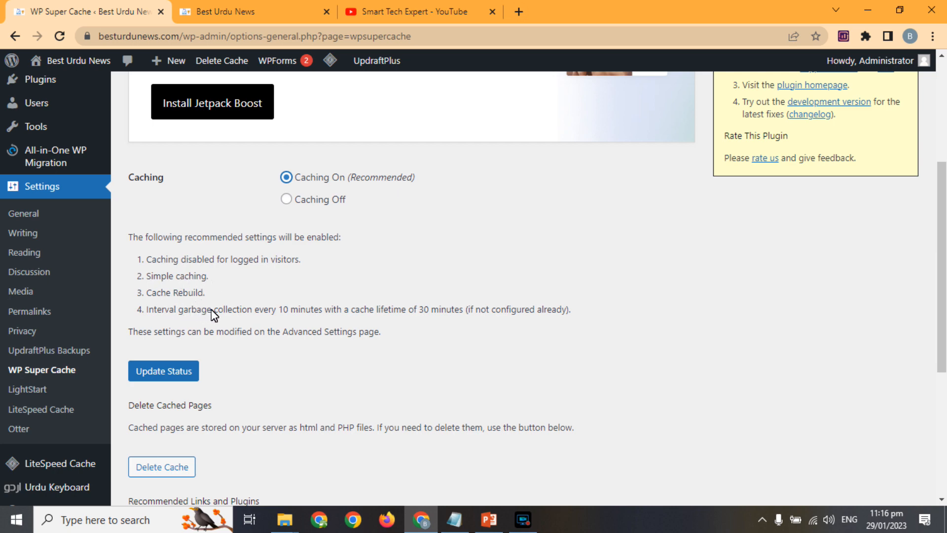
left_click(186, 374)
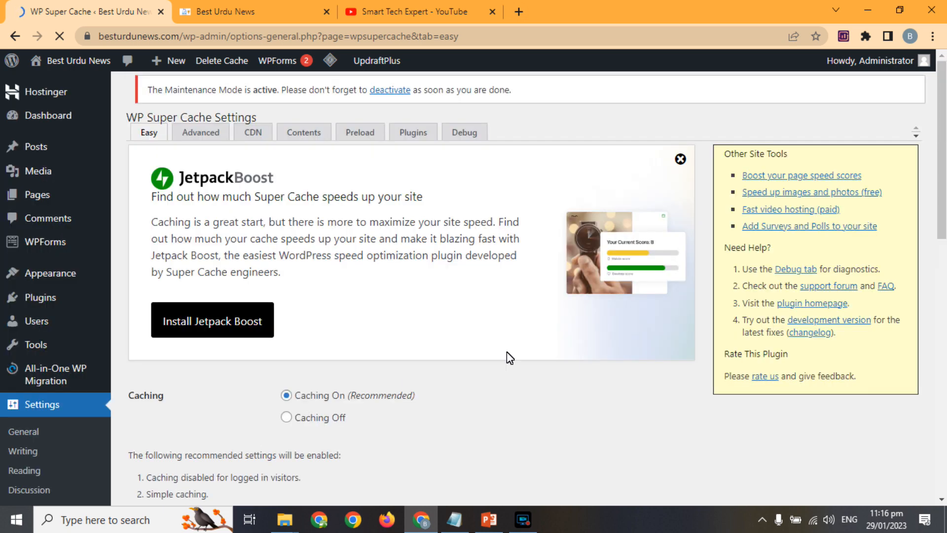
Step: Run the homepage cache test and review the OK results and matching timestamps
left_click_drag(942, 131, 945, 364)
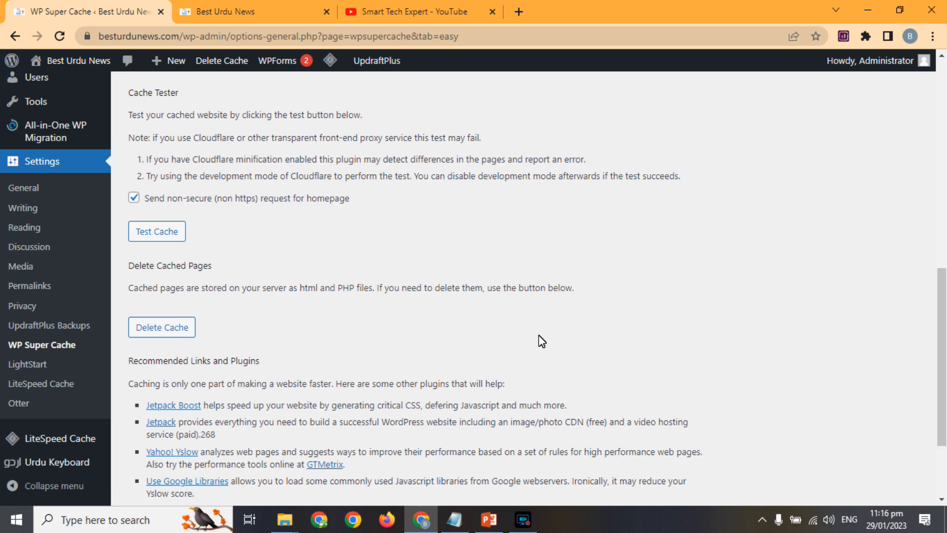
left_click(161, 232)
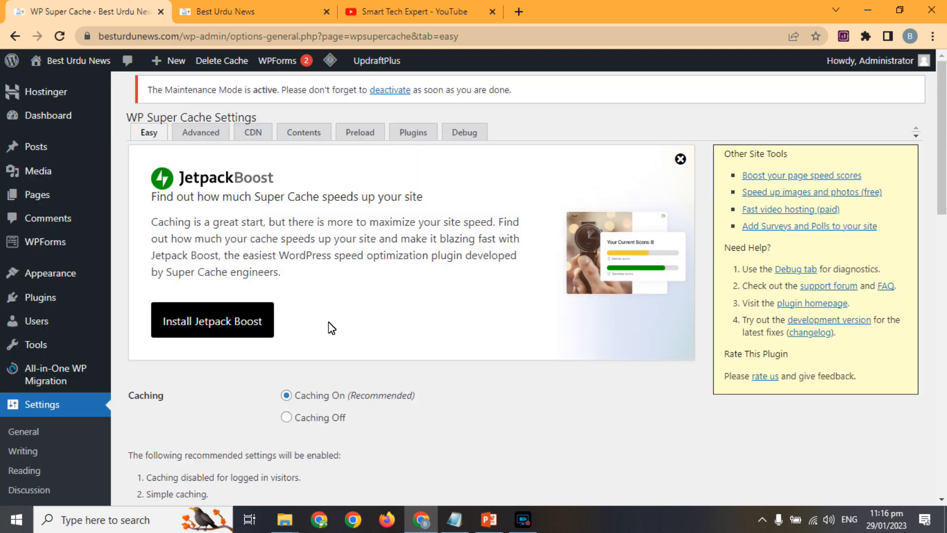
scroll(940, 180, "down", 5)
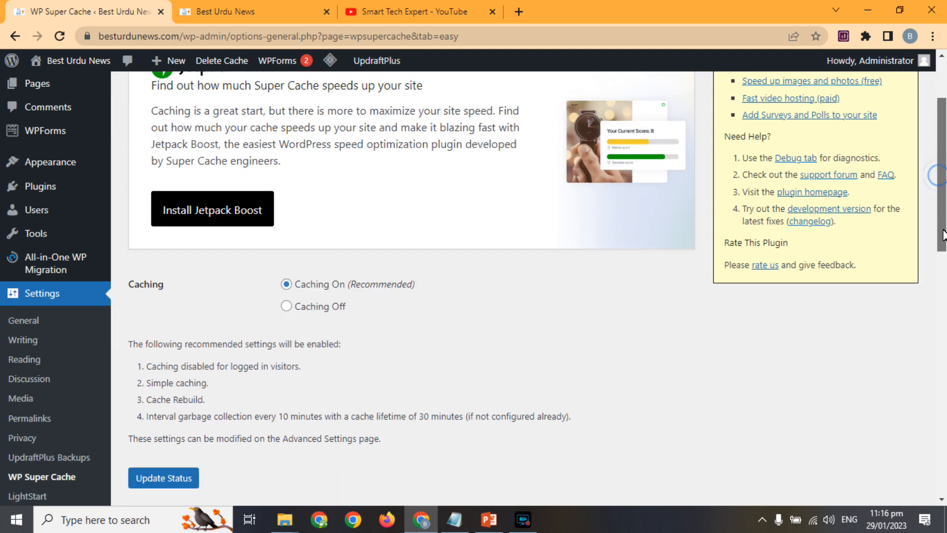
scroll(936, 365, "down", 5)
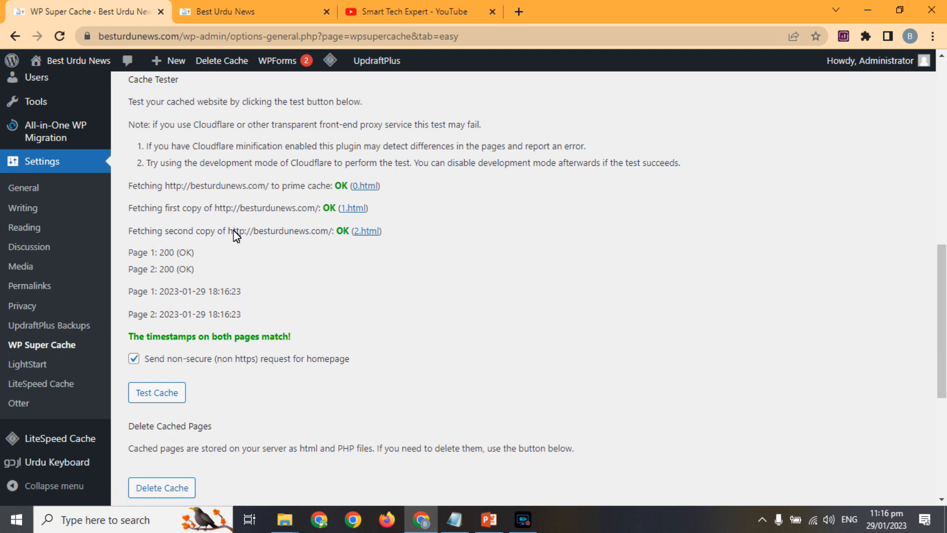
Step: View the cached 2.html copy in a new tab, then return to the settings
right_click(371, 235)
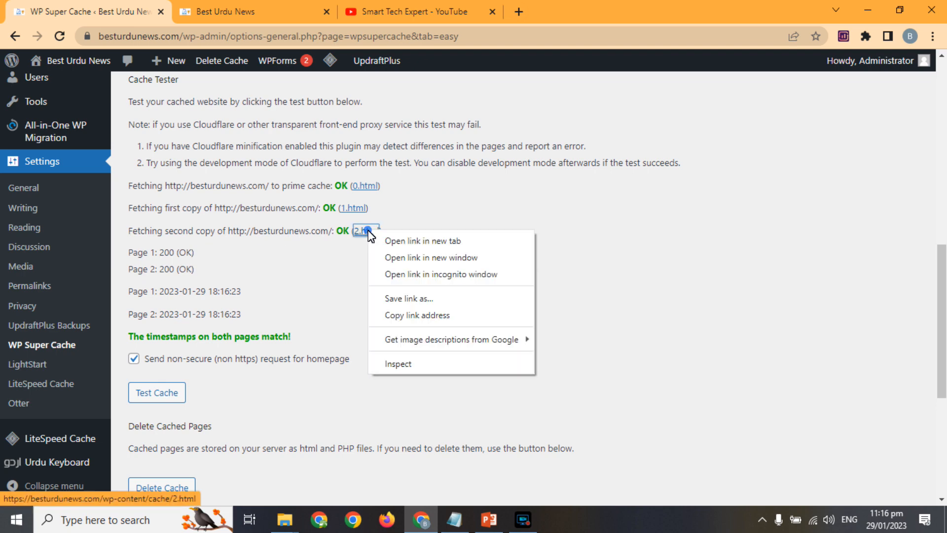
left_click(381, 242)
left_click(277, 7)
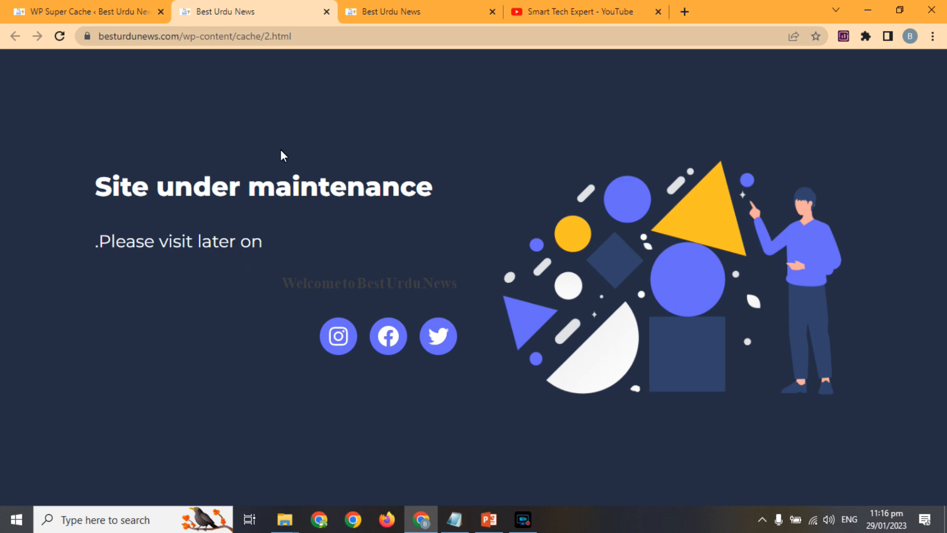
left_click(77, 8)
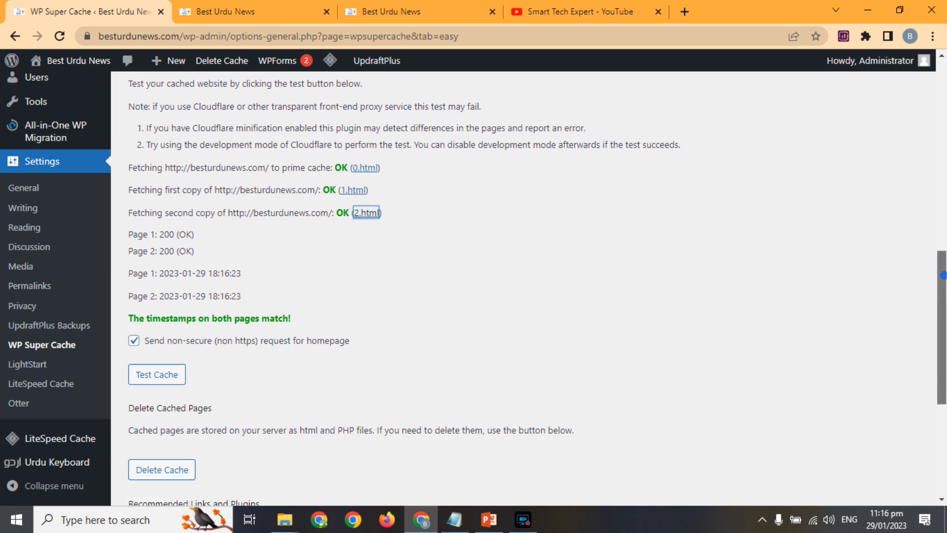
left_click_drag(942, 277, 940, 348)
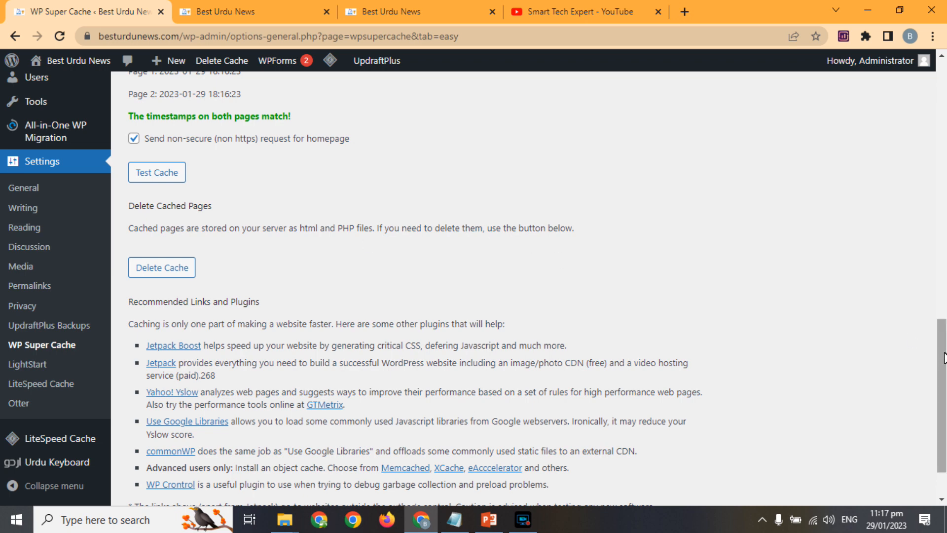
left_click_drag(942, 360, 920, 442)
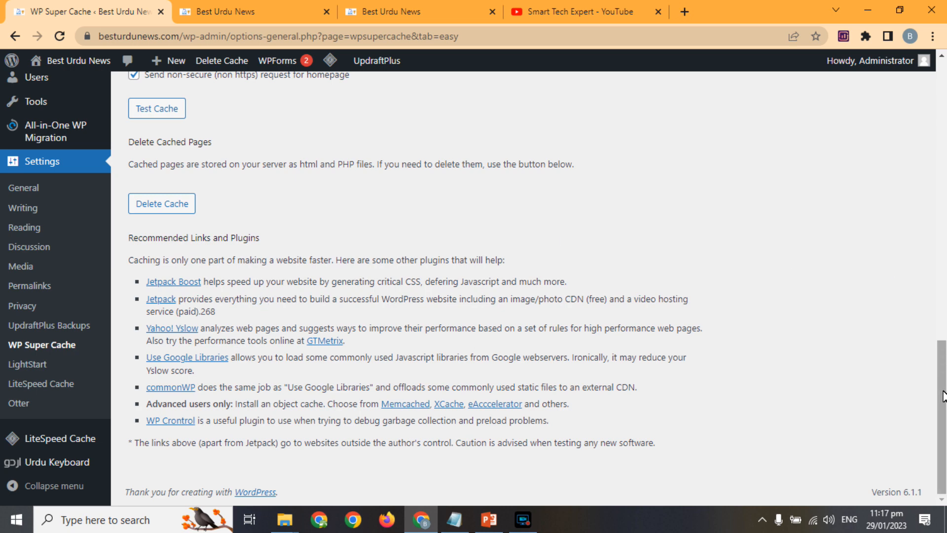
left_click_drag(942, 392, 936, 91)
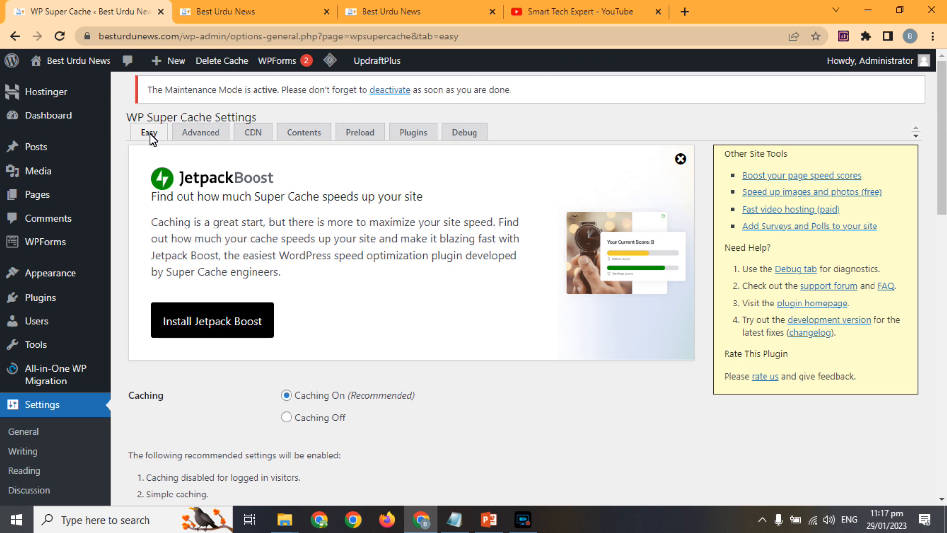
Step: Browse WP Super Cache's Advanced, Contents, Preload and Plugins tabs, scrolling through each
left_click(201, 132)
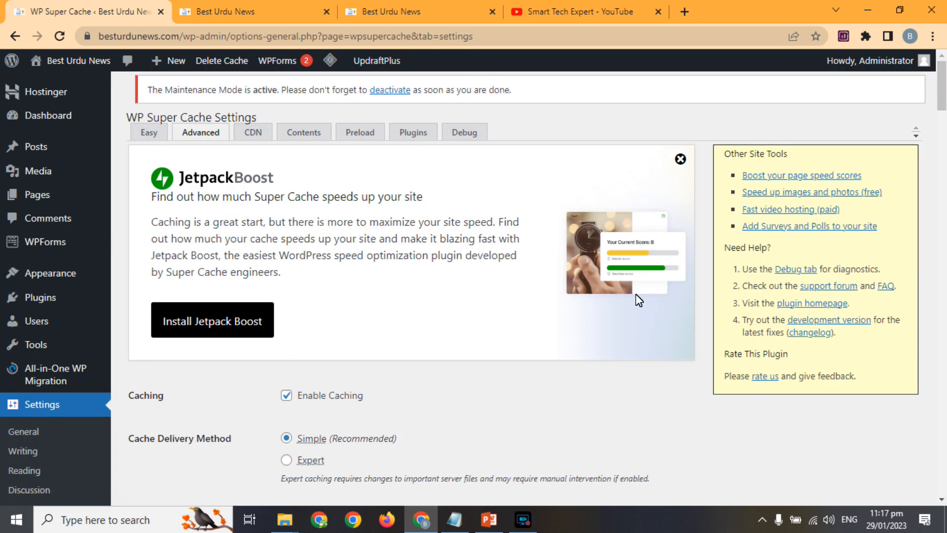
mouse_move(943, 106)
left_mouse_down()
mouse_move(944, 232)
mouse_move(943, 102)
left_mouse_up()
left_click(305, 131)
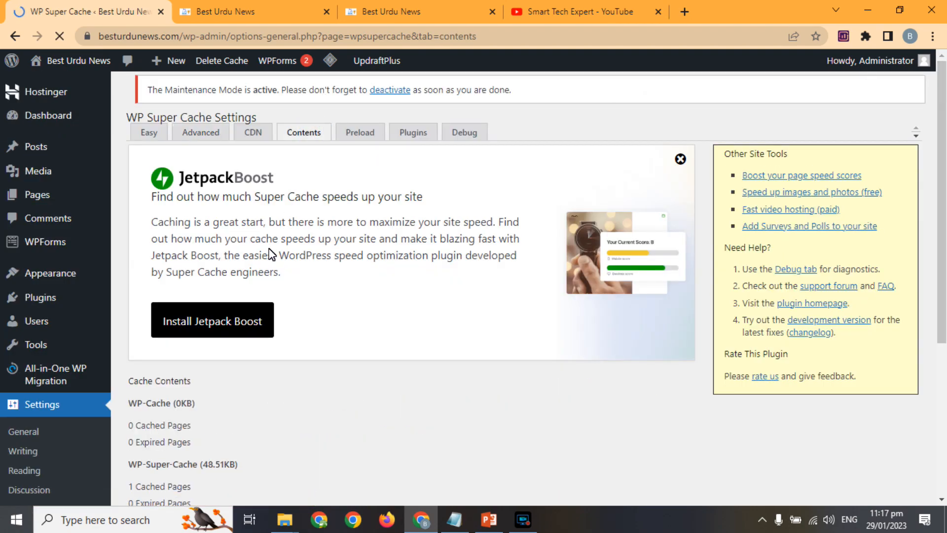
scroll(944, 196, "down", 4)
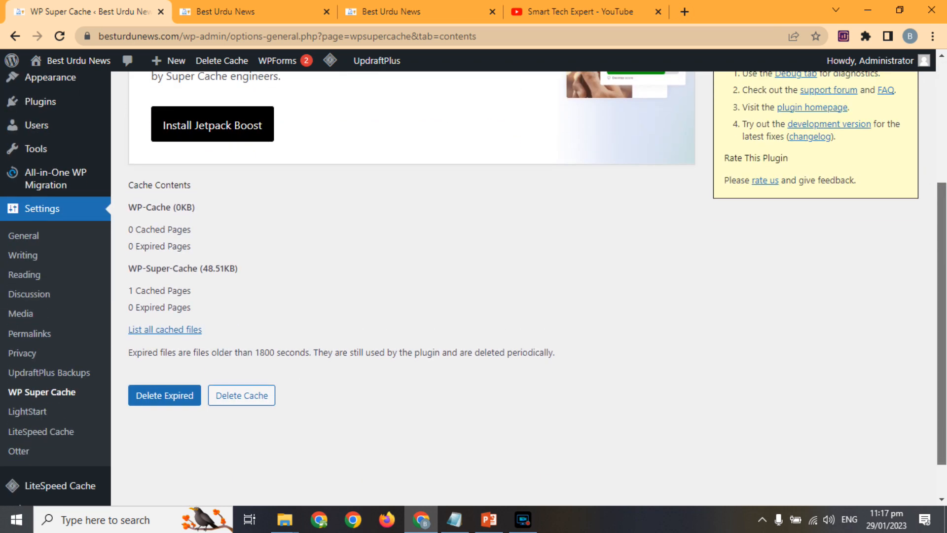
scroll(942, 197, "up", 4)
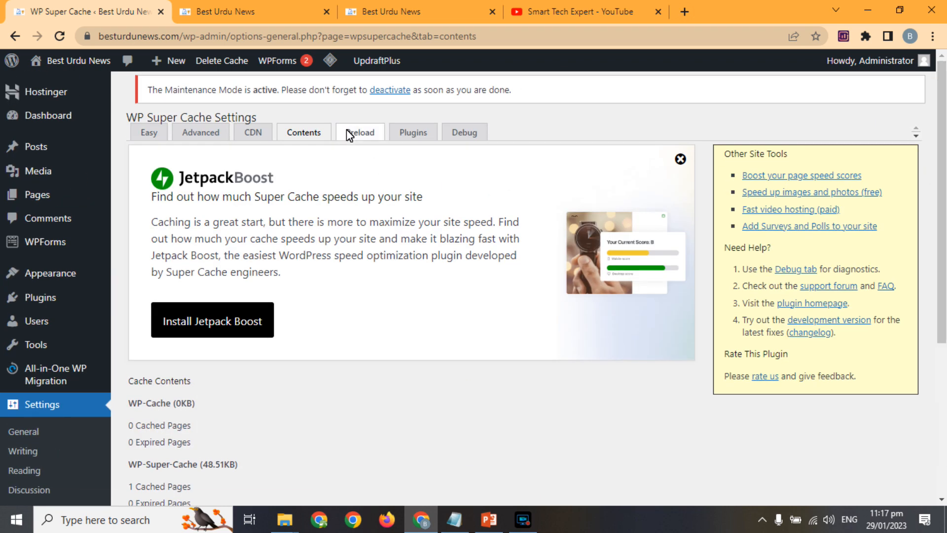
left_click(349, 133)
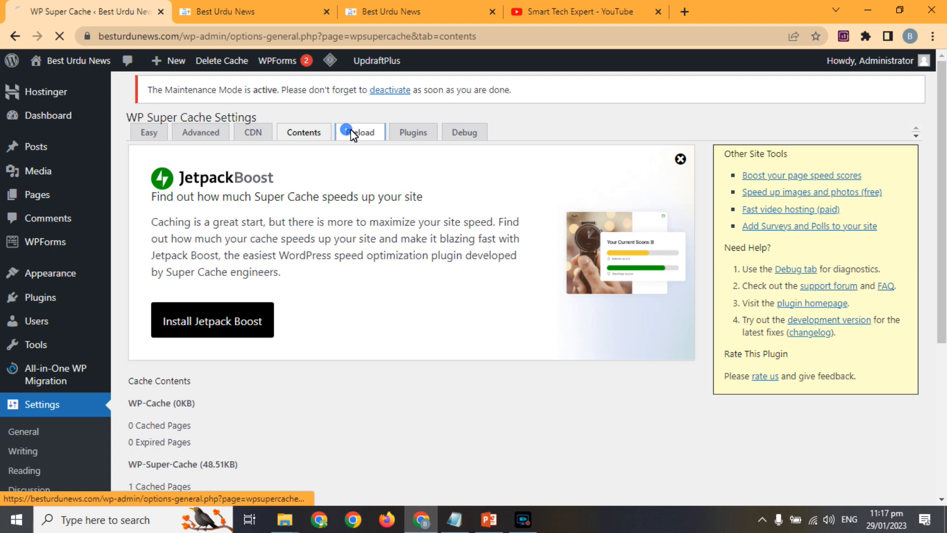
left_click(419, 134)
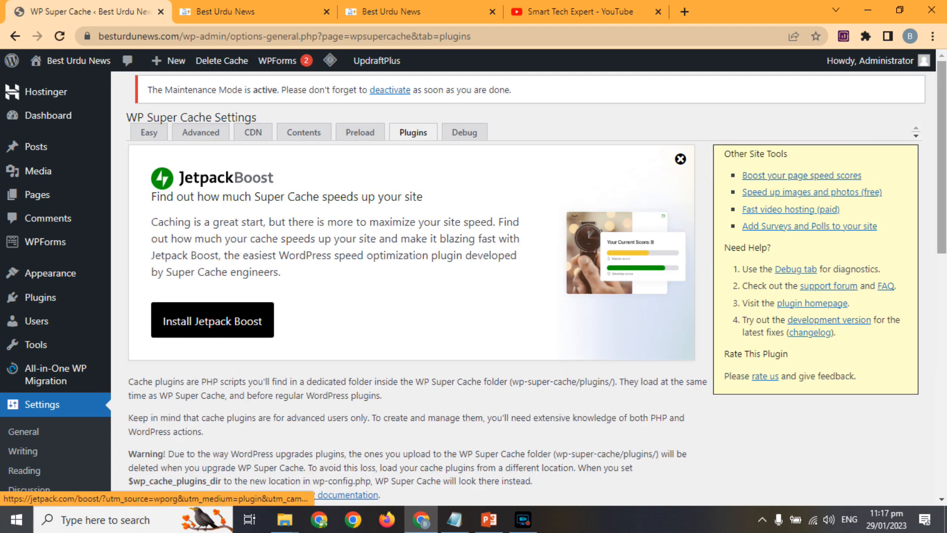
scroll(474, 281, "down", 5)
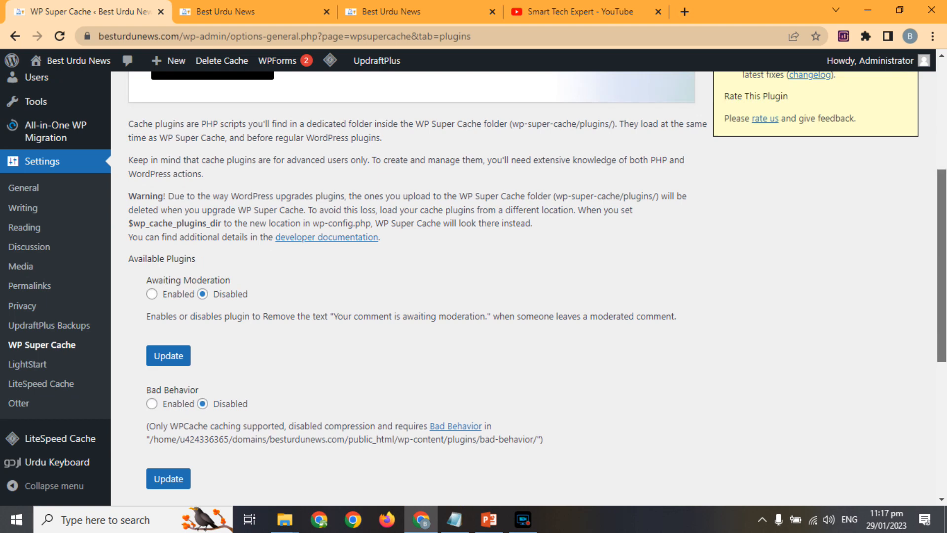
scroll(461, 276, "down", 1)
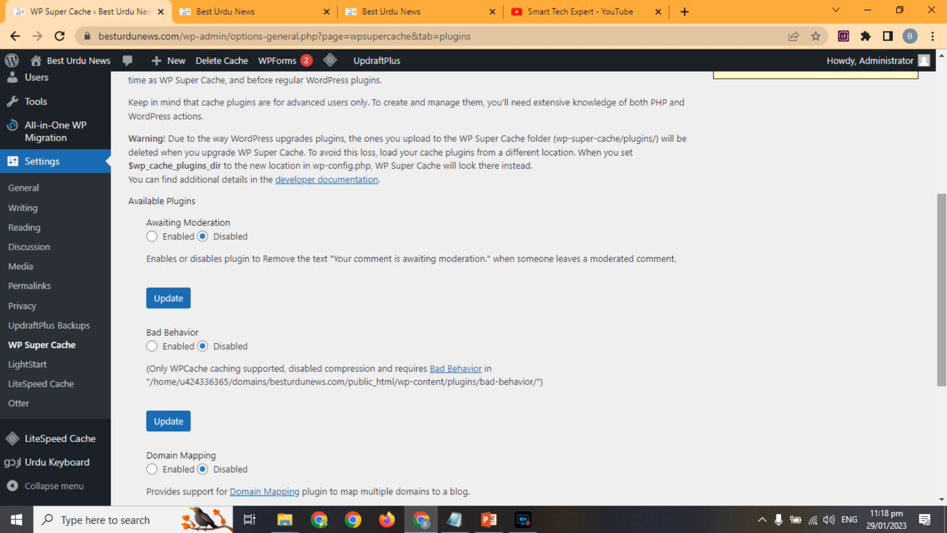
left_click_drag(941, 331, 930, 89)
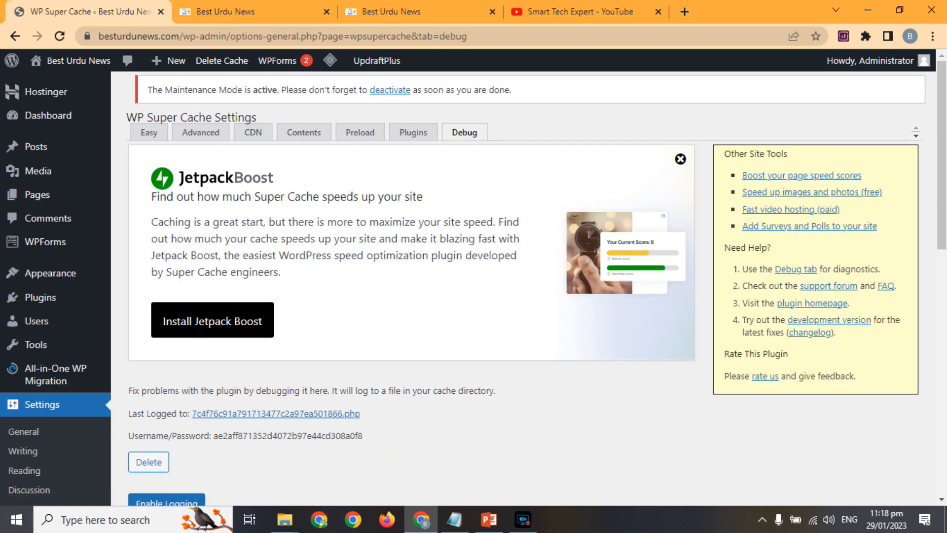
Step: Copy your displayed IP into the Debug IP Address field and save the settings
left_click_drag(943, 195, 944, 274)
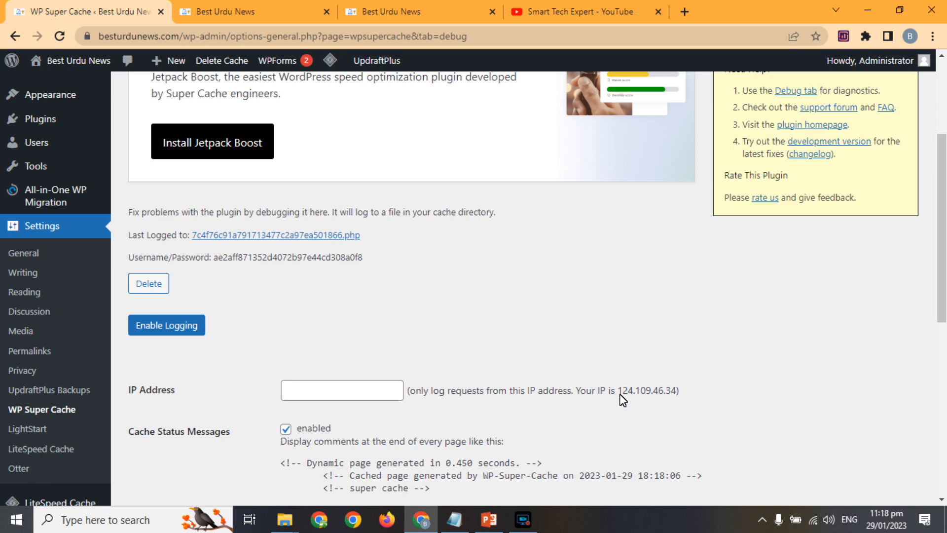
left_click_drag(619, 393, 676, 393)
key("ctrl+c")
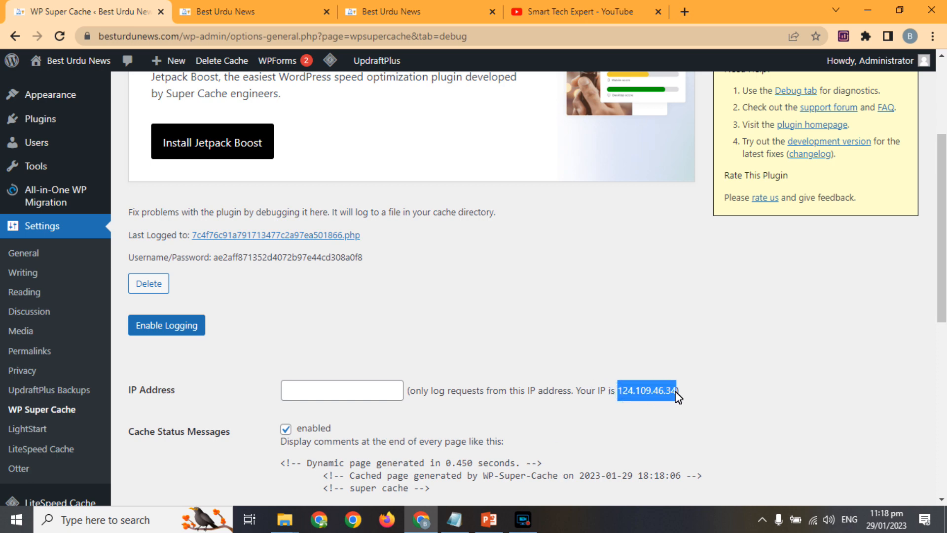
left_click(295, 395)
key("ctrl+v")
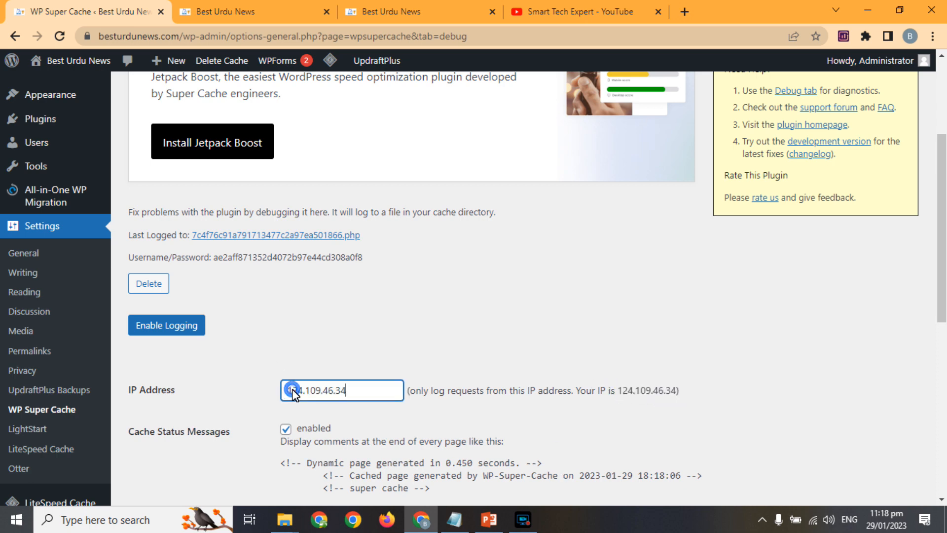
left_click_drag(941, 233, 939, 254)
scroll(944, 365, "down", 7)
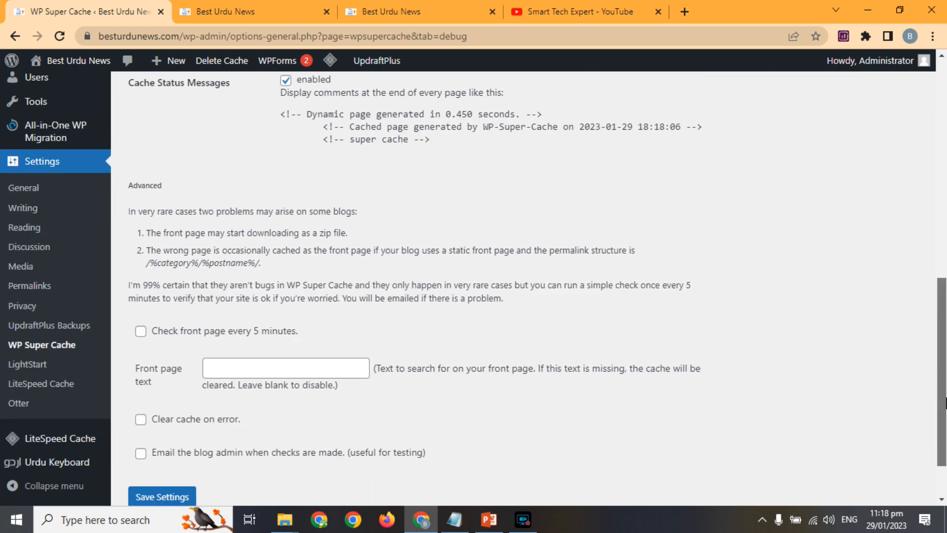
left_click(170, 434)
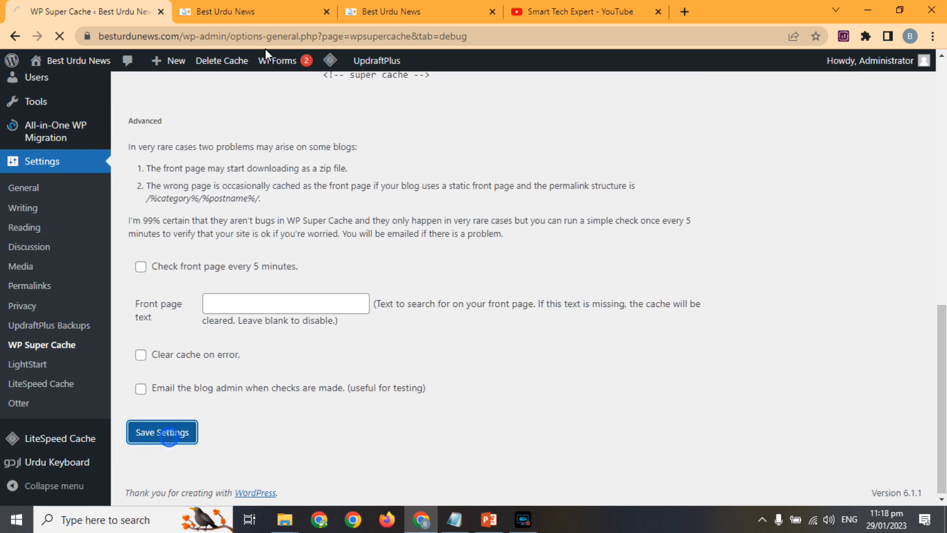
left_click(393, 4)
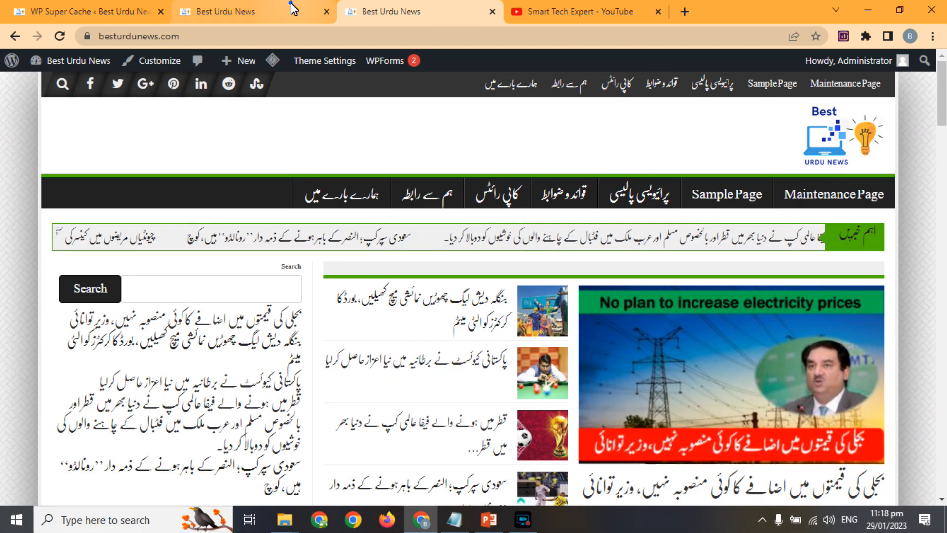
Step: Reload the cached maintenance page, open the WordPress Dashboard, then switch to the YouTube Playlists tab
left_click(316, 15)
left_click(58, 36)
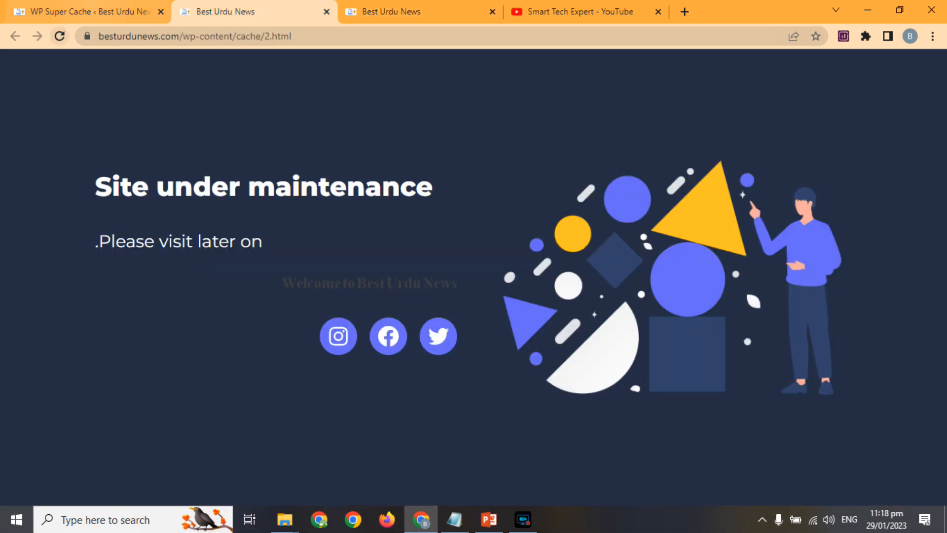
left_click(89, 12)
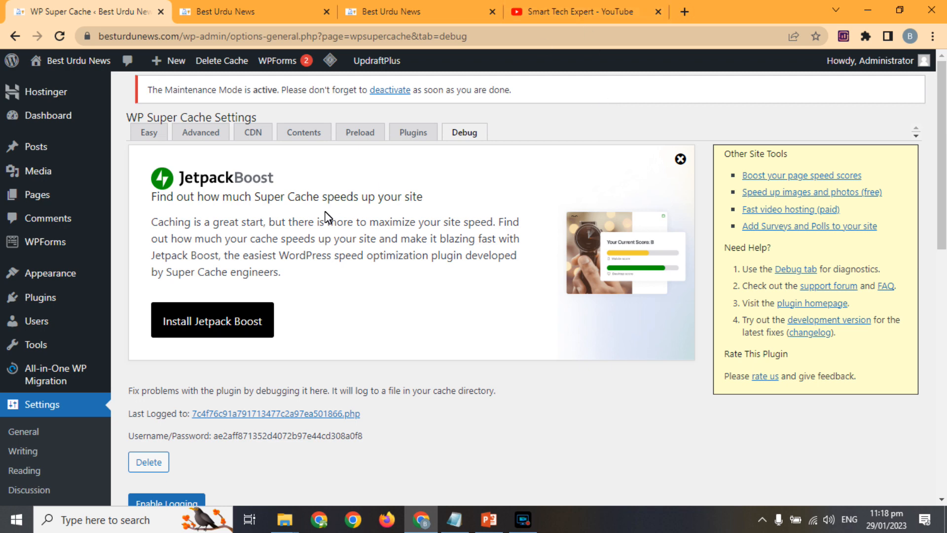
left_click(54, 115)
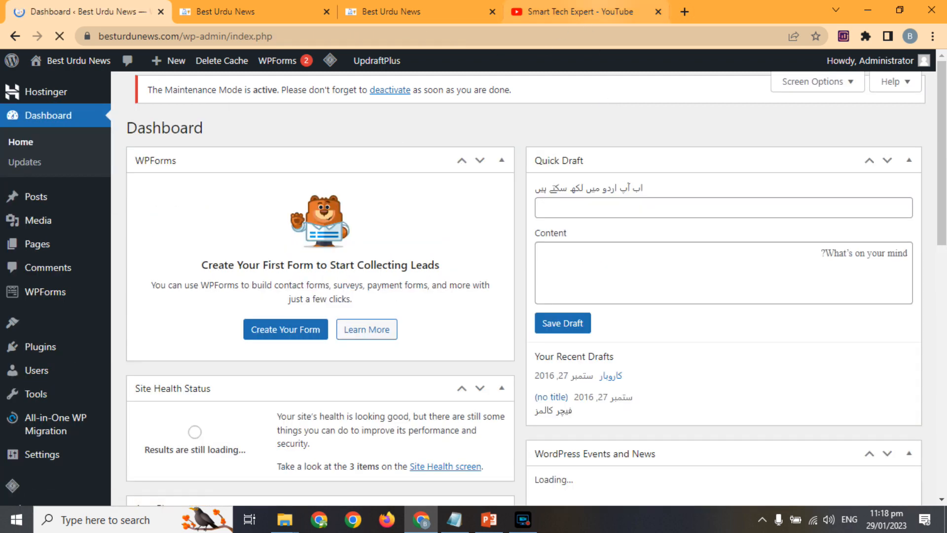
left_click(599, 7)
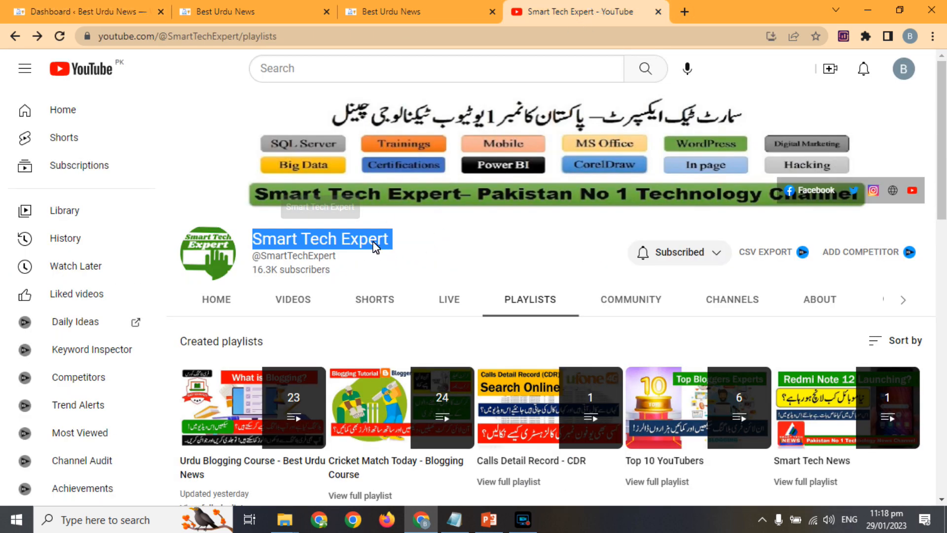